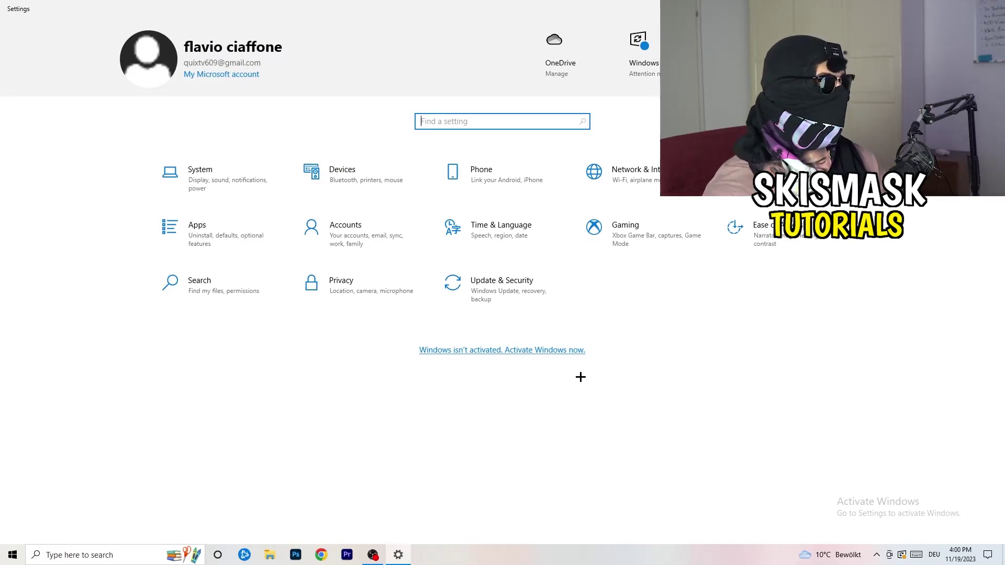
# Review the gaming settings for Xbox Game Bar, Captures with its maximum recording length options, and Game Mode, and close Settings.
pyautogui.click(646, 235)
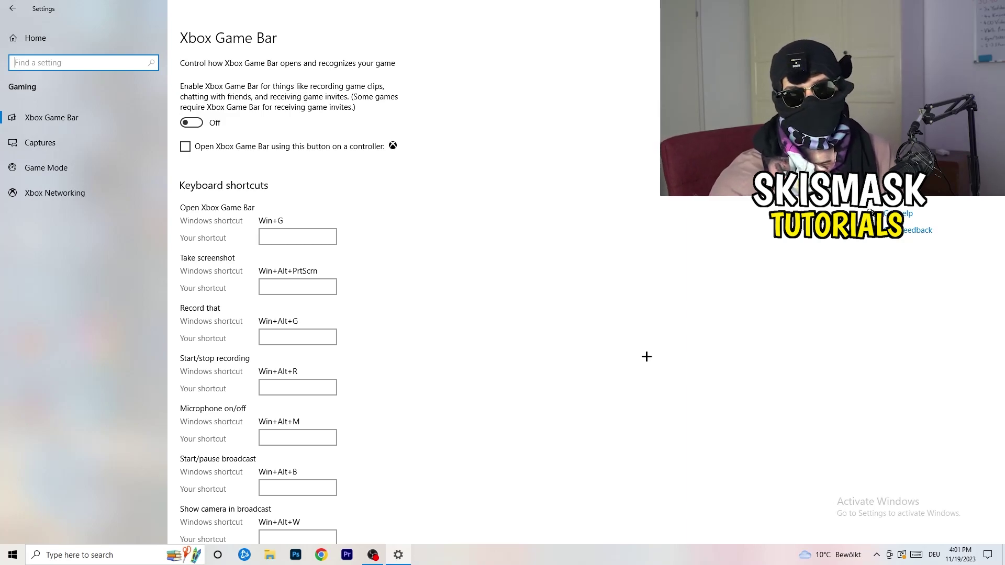
pyautogui.click(84, 145)
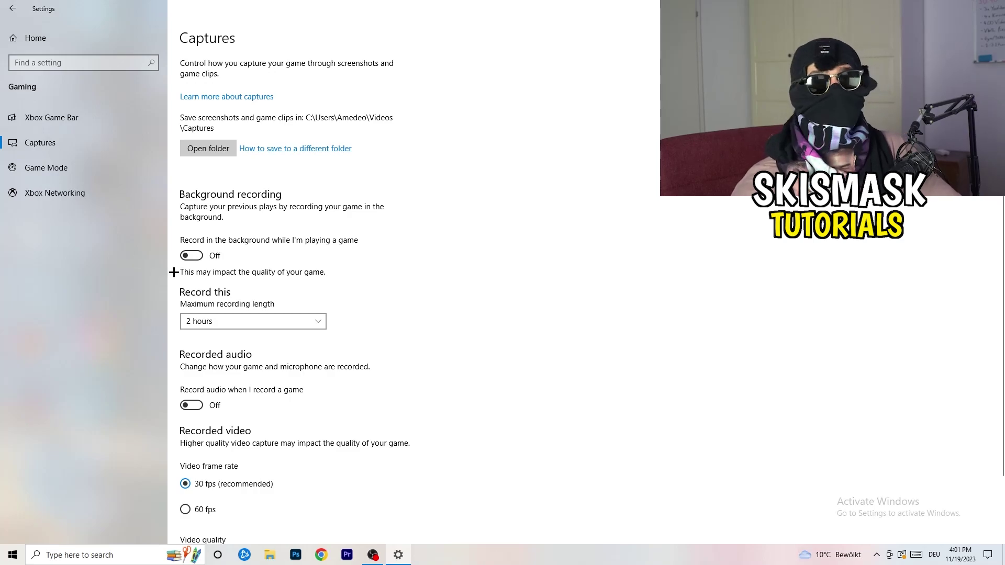
pyautogui.click(274, 323)
pyautogui.click(561, 326)
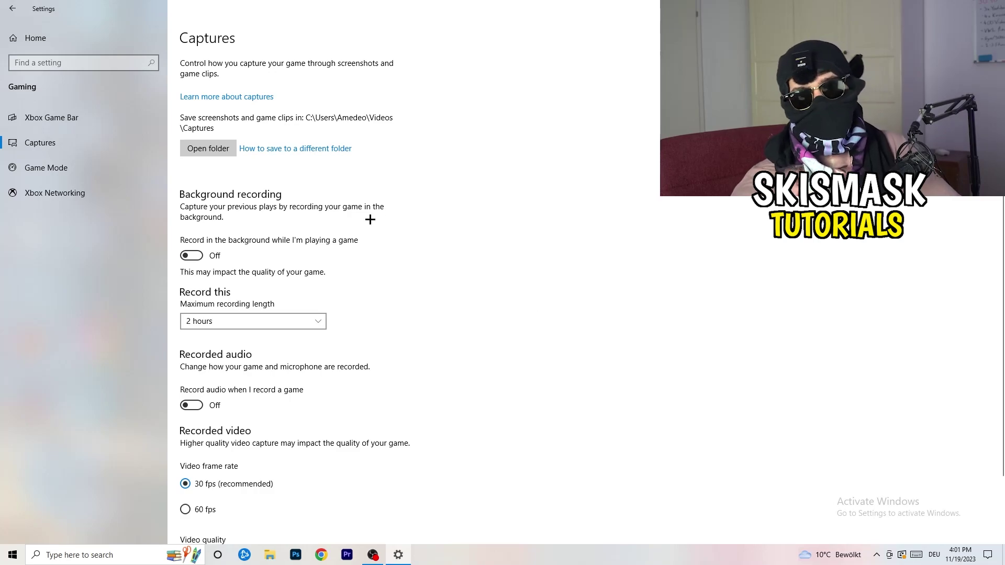
pyautogui.click(294, 316)
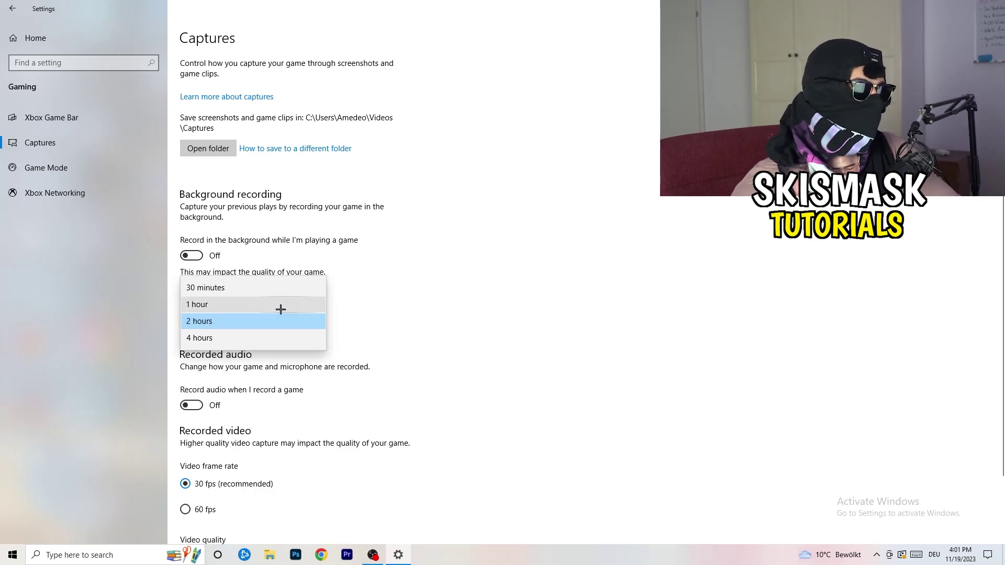
pyautogui.click(643, 261)
pyautogui.scroll(-2, 519, 377)
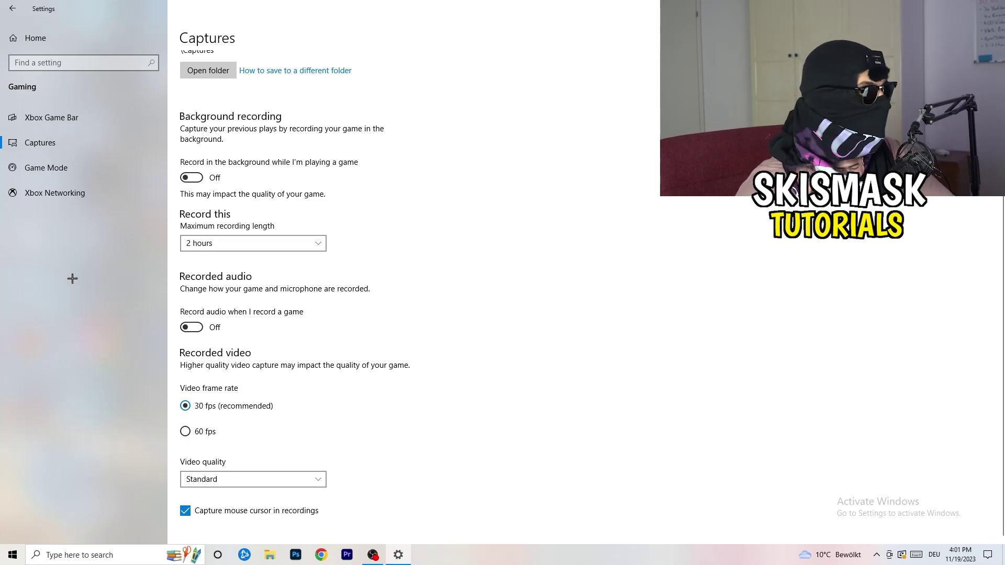
pyautogui.click(73, 165)
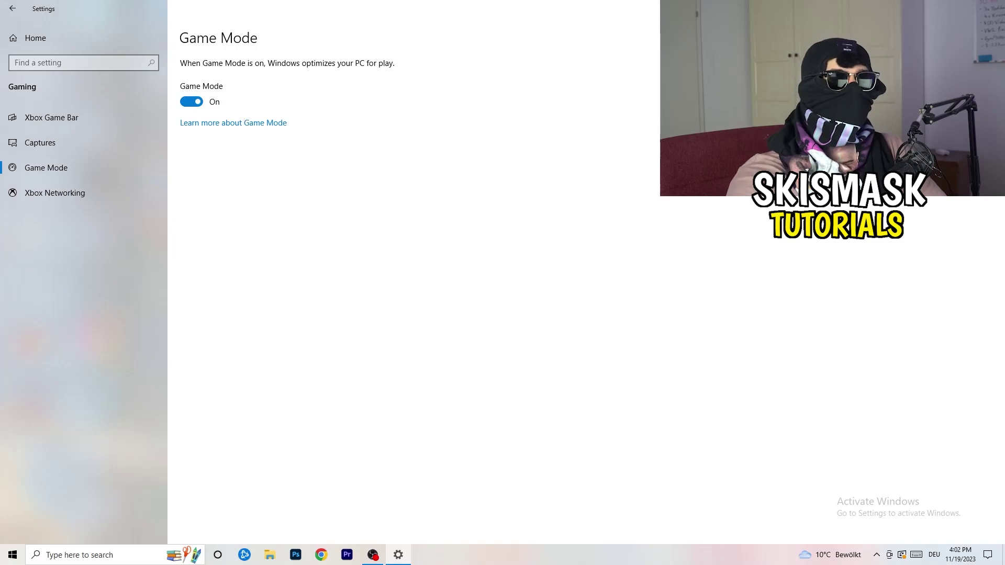
pyautogui.click(992, 8)
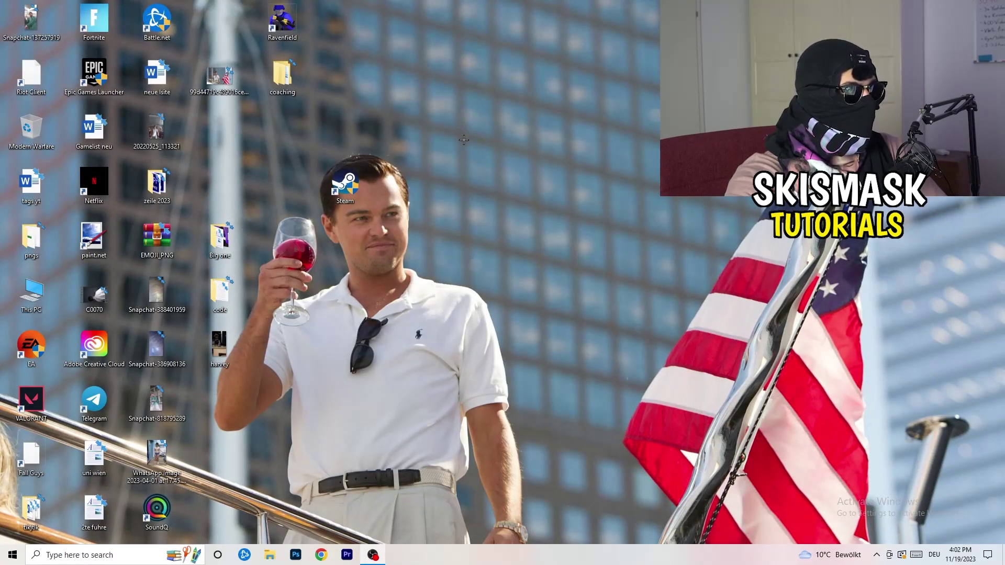
# Open Task Manager and maximize its window.
pyautogui.moveTo(488, 552); pyautogui.dragTo(352, 493)
pyautogui.rightClick(486, 553)
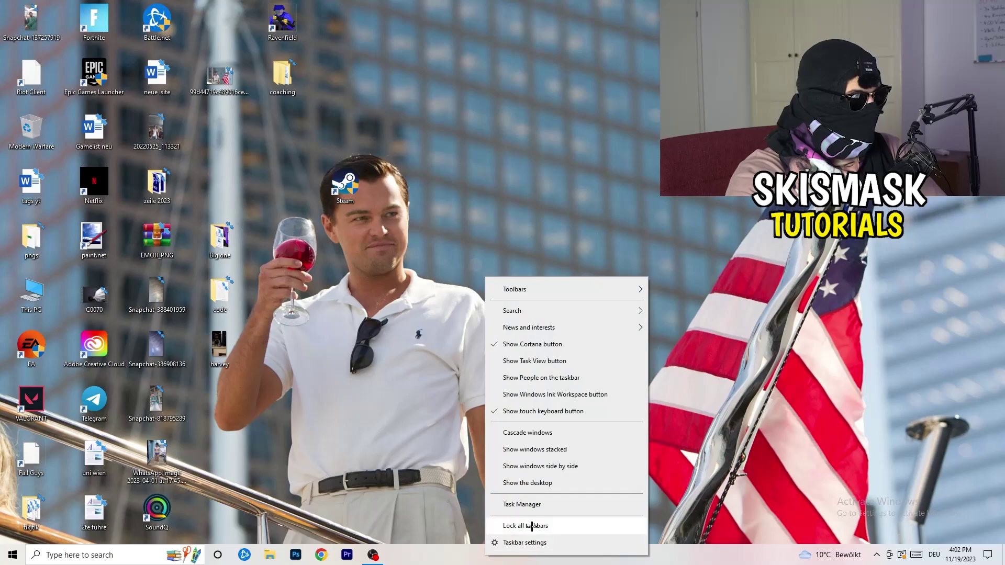
pyautogui.click(540, 508)
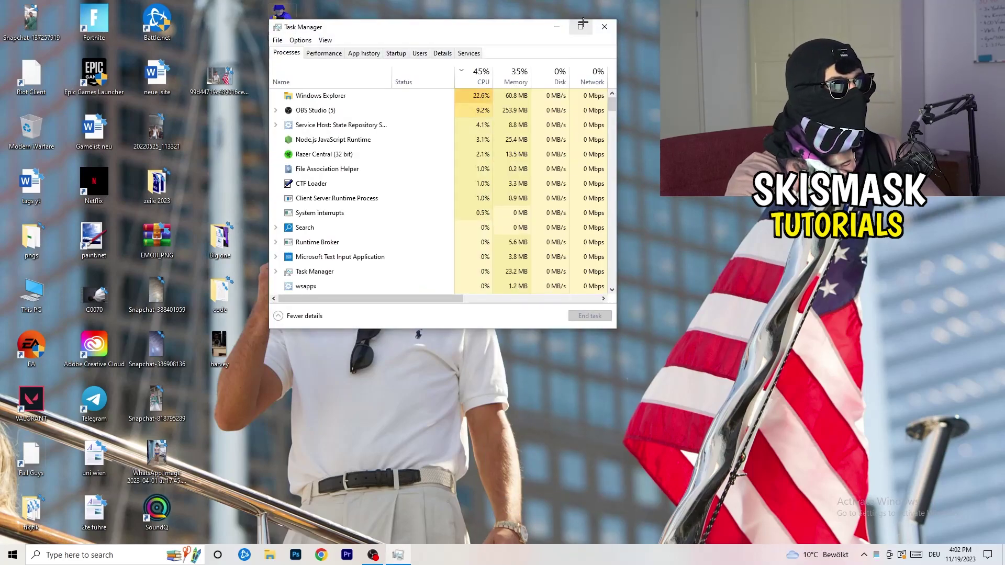
pyautogui.click(580, 26)
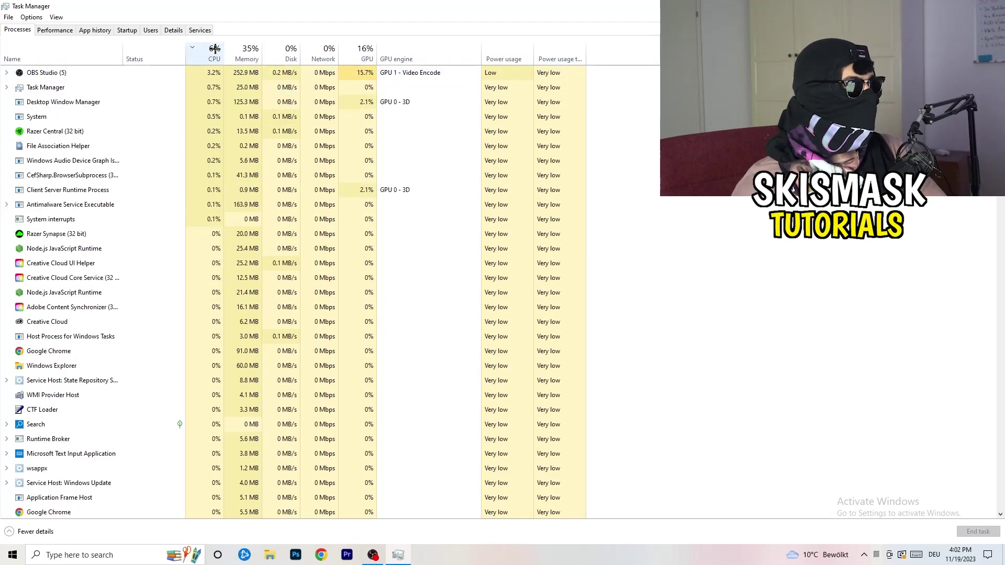
# Examine the running processes sorted by GPU usage, including the task options for OBS Studio, and by CPU usage.
pyautogui.click(365, 53)
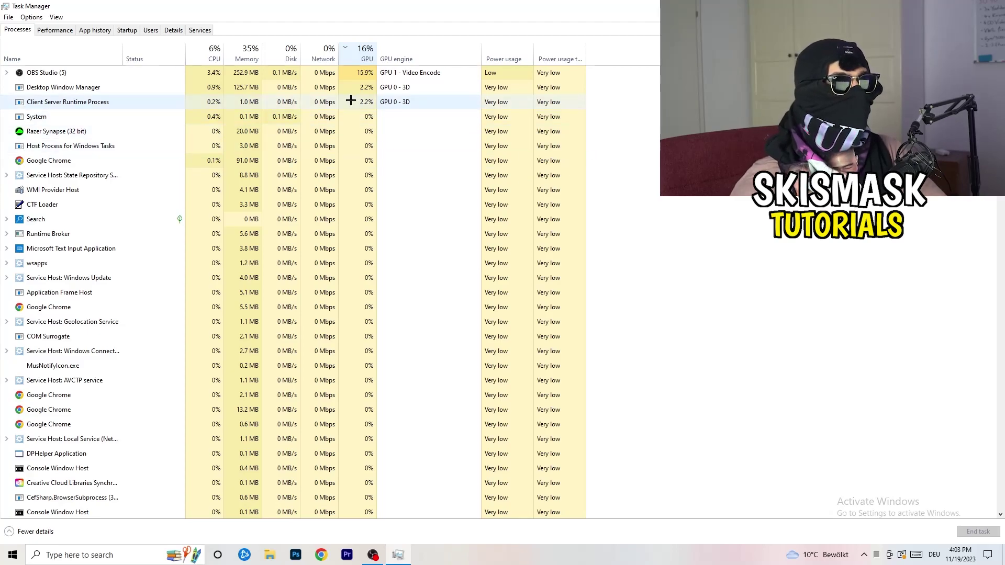
pyautogui.rightClick(366, 74)
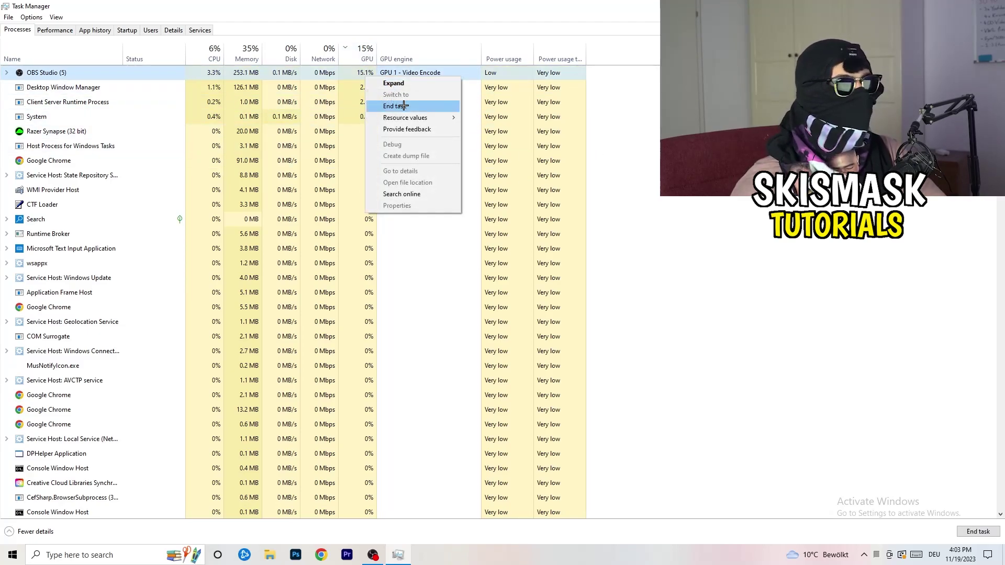
pyautogui.click(654, 125)
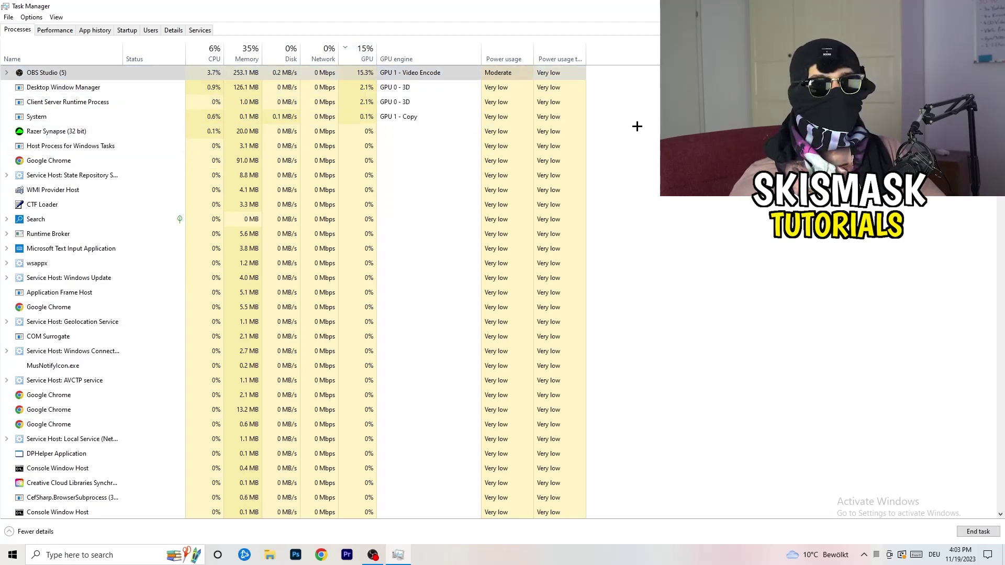
pyautogui.click(209, 52)
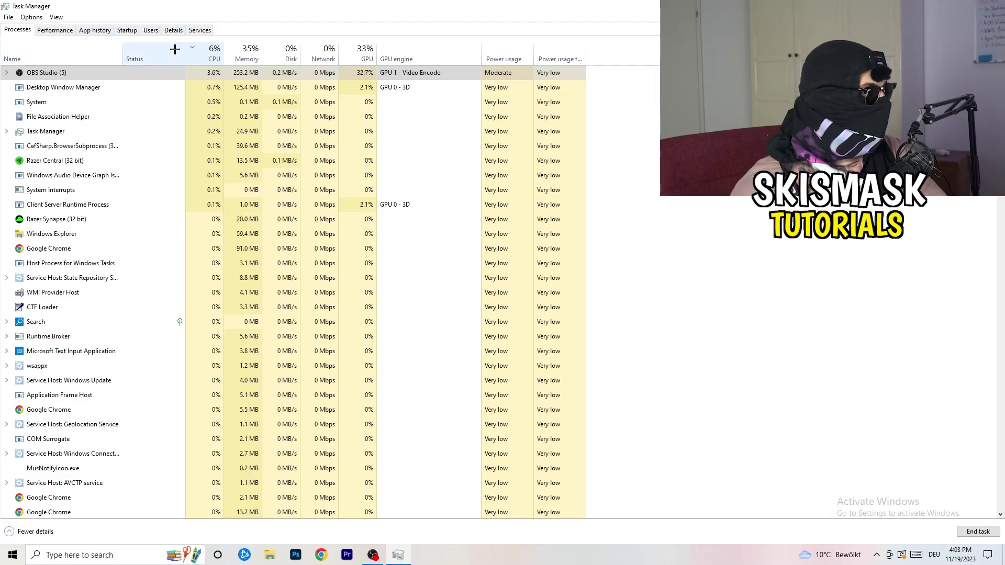
# Browse the detailed process list and view the priority options for a Creative Cloud UI Helper process.
pyautogui.click(173, 29)
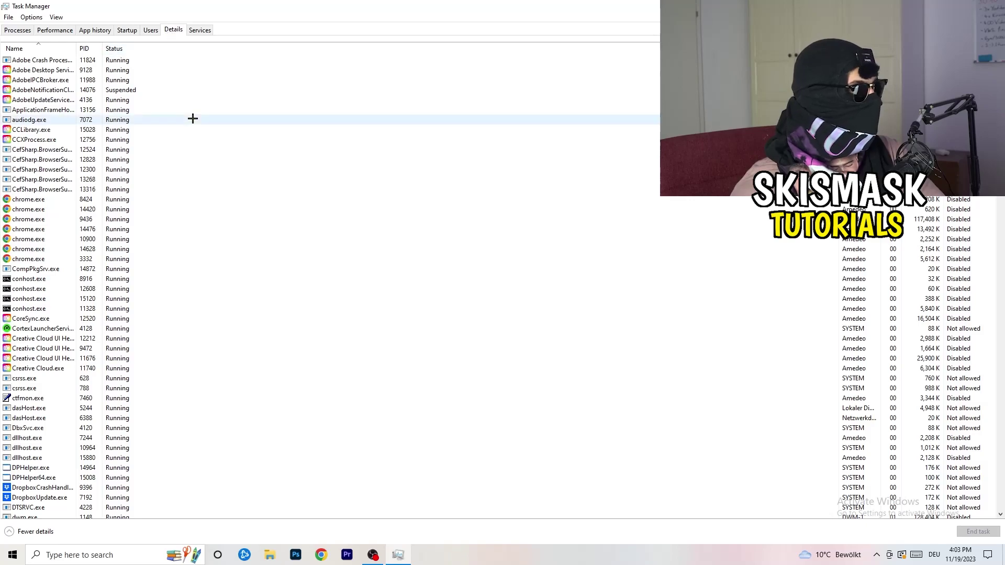
pyautogui.scroll(-3, 149, 271)
pyautogui.scroll(3, 157, 251)
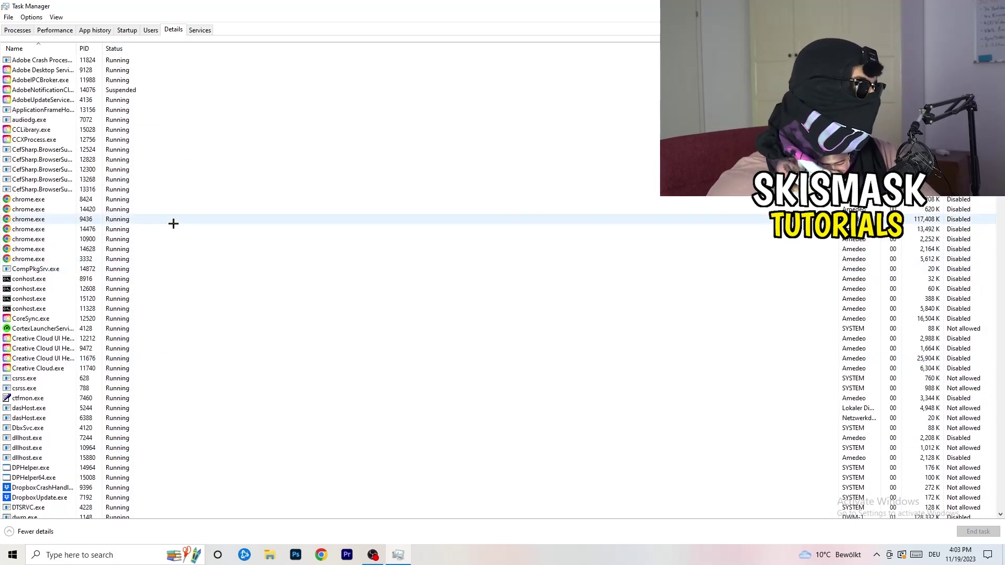
pyautogui.scroll(-3, 59, 289)
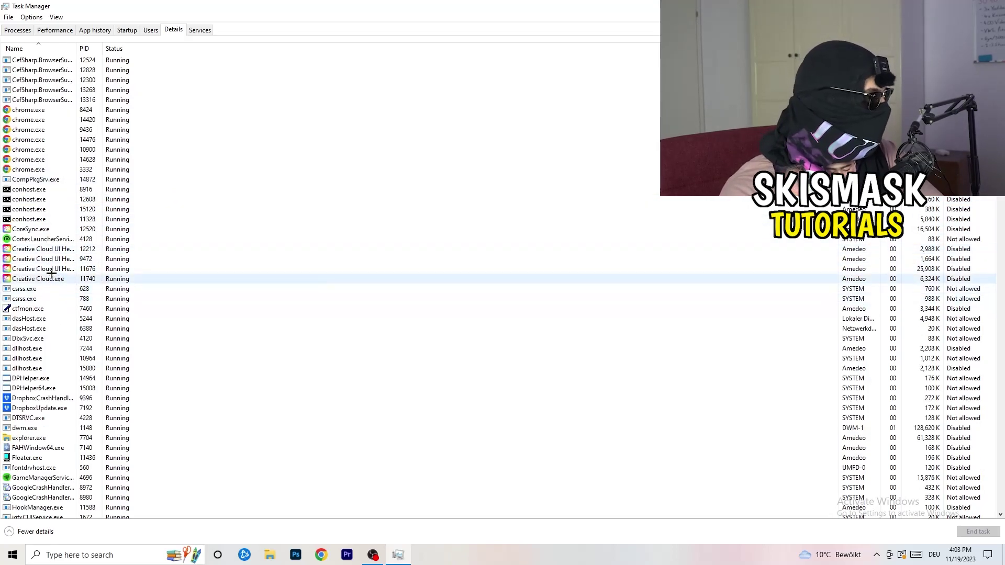
pyautogui.rightClick(41, 269)
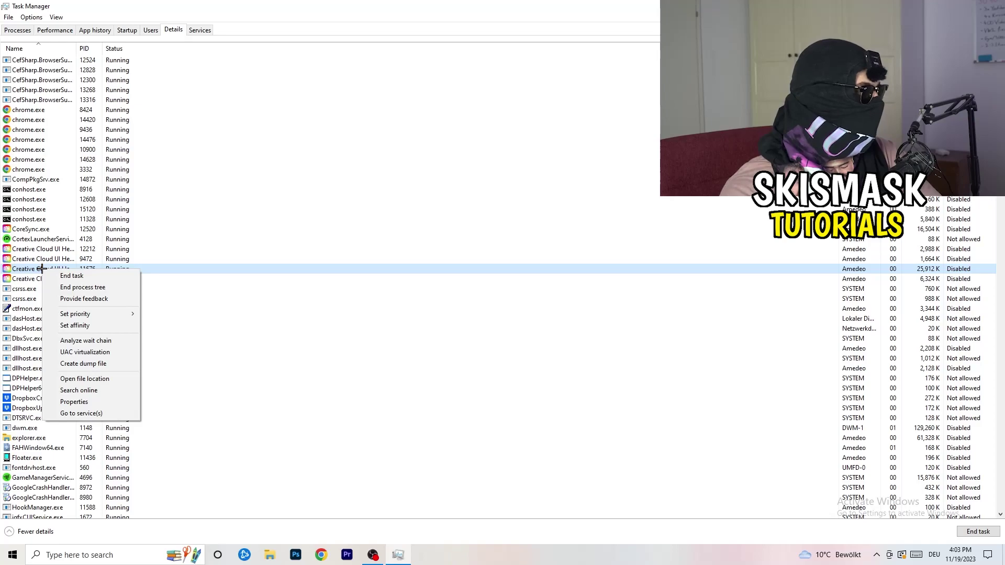
pyautogui.moveTo(86, 314)
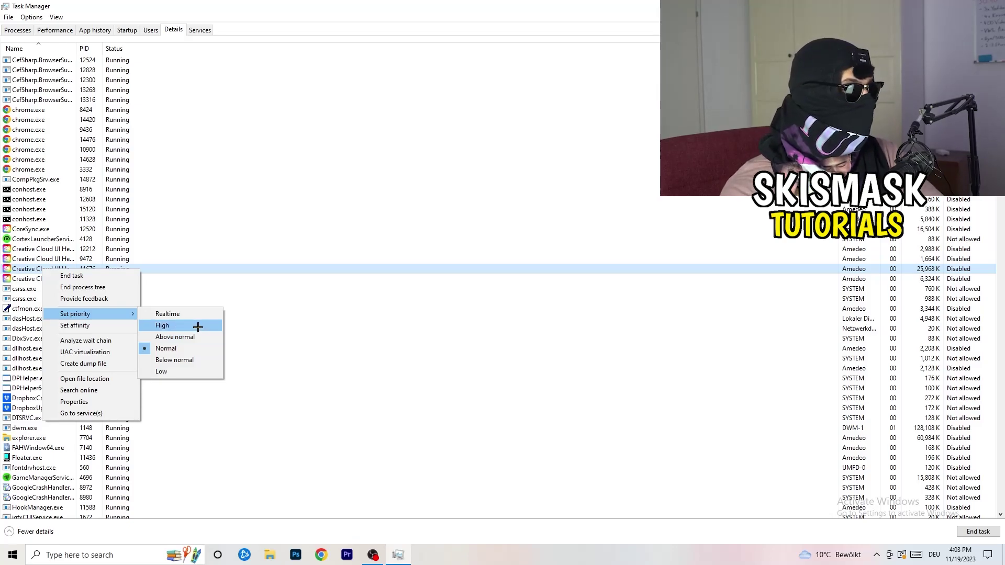
# Review the startup programs, check the available options for DT_Startup, and close Task Manager.
pyautogui.click(135, 32)
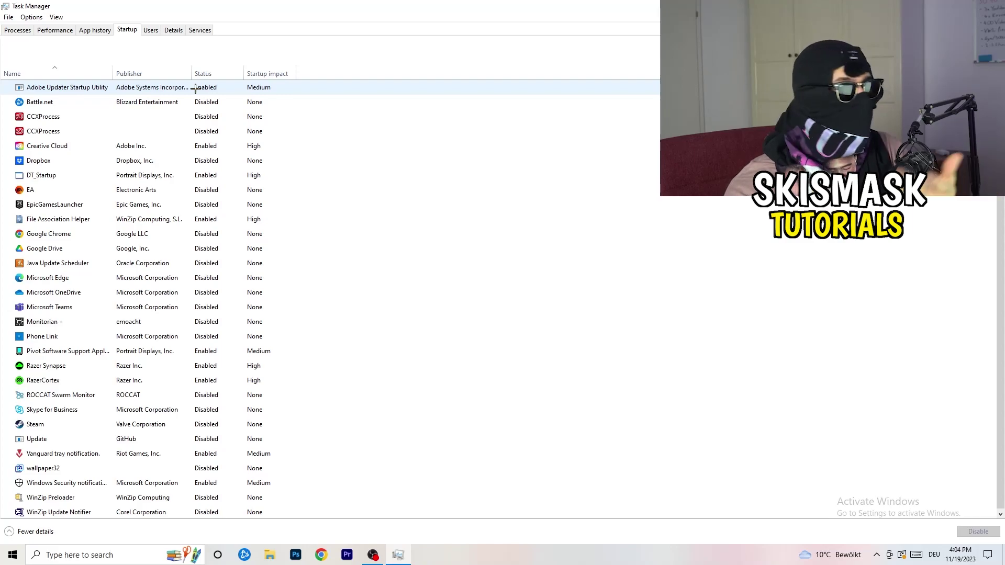
pyautogui.rightClick(228, 172)
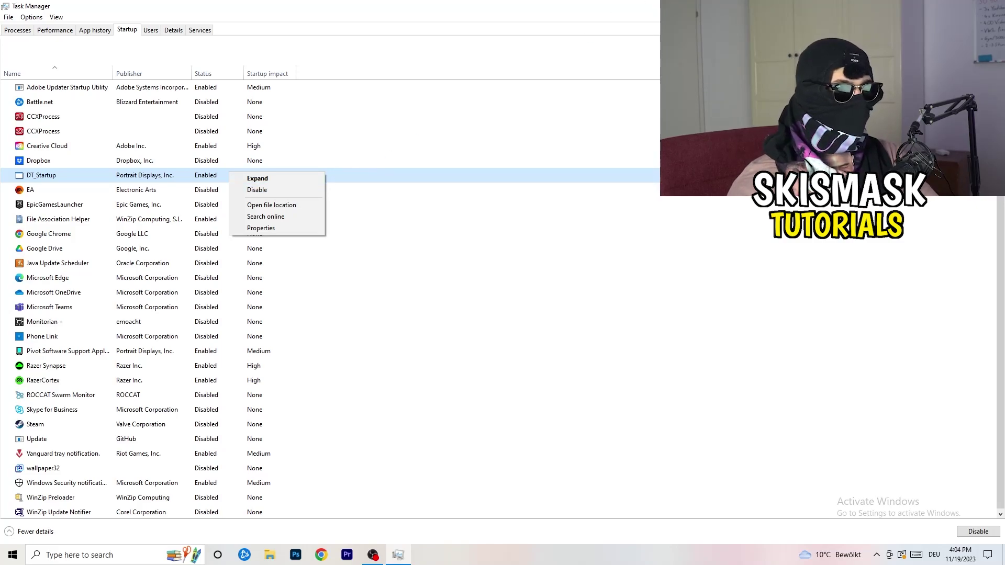
pyautogui.press('Escape')
pyautogui.hotkey('alt', 'F4')
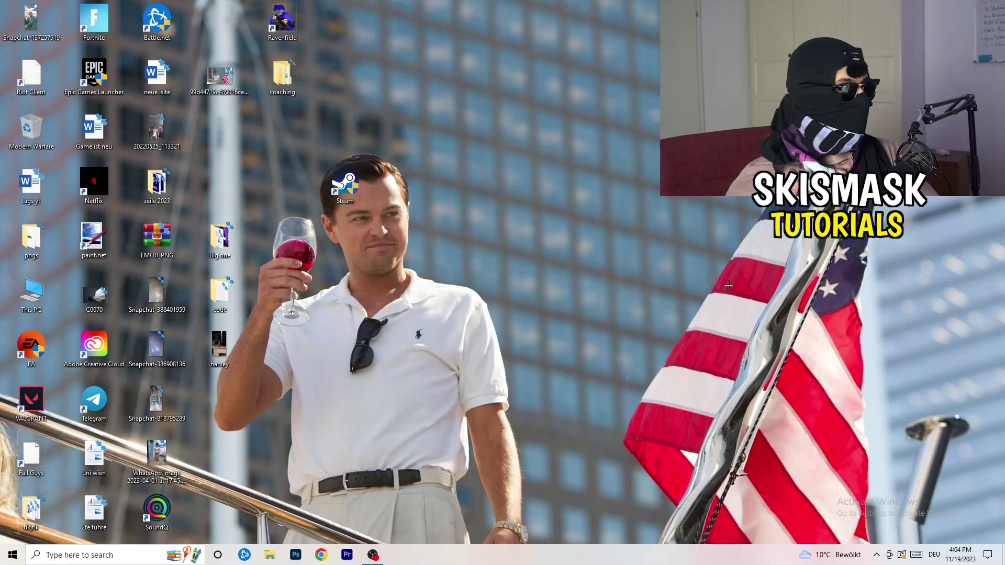
# Open the Display page of the Windows system settings and check the scaling options for text and apps.
pyautogui.click(7, 559)
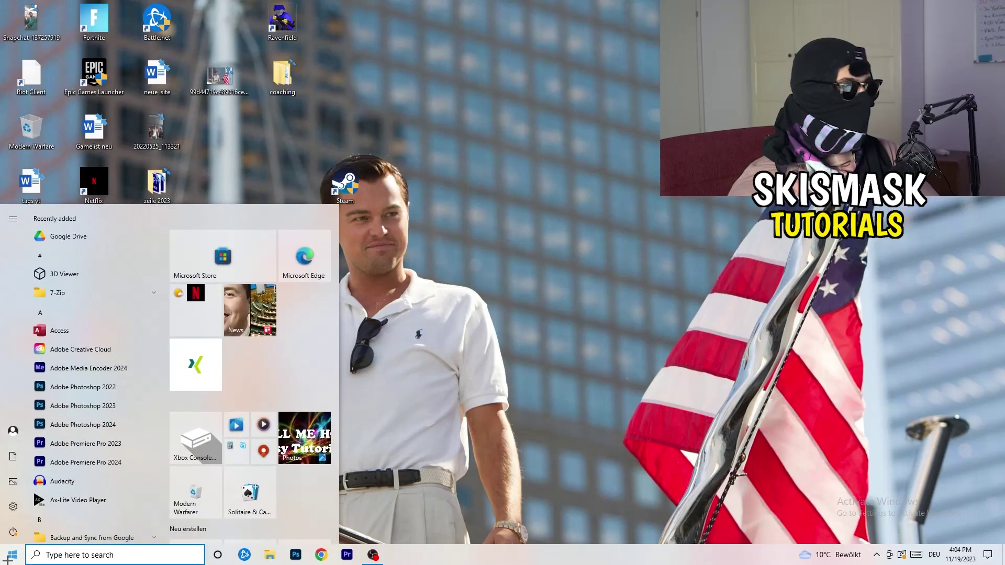
pyautogui.click(13, 506)
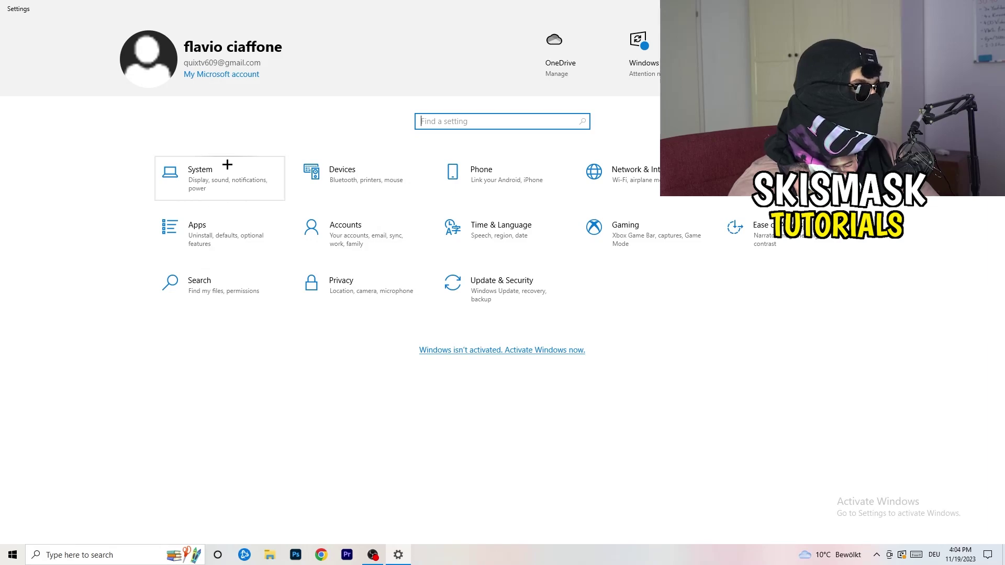
pyautogui.click(237, 169)
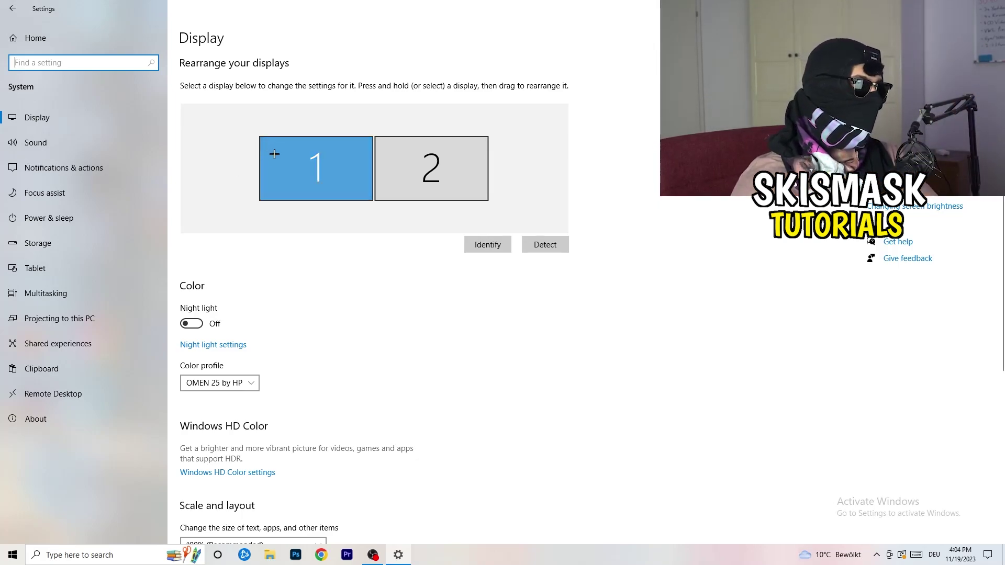
pyautogui.scroll(-5, 365, 190)
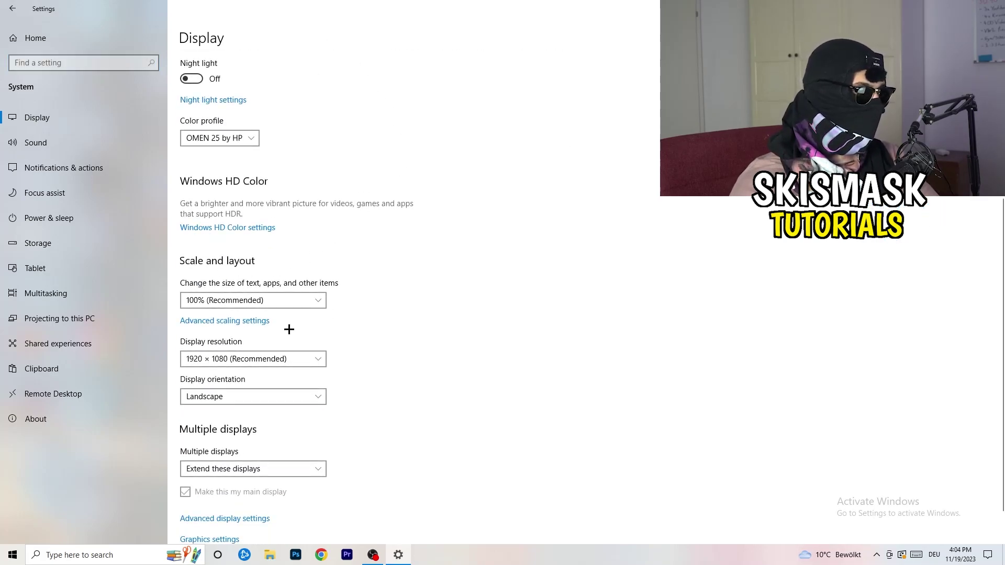
pyautogui.click(289, 301)
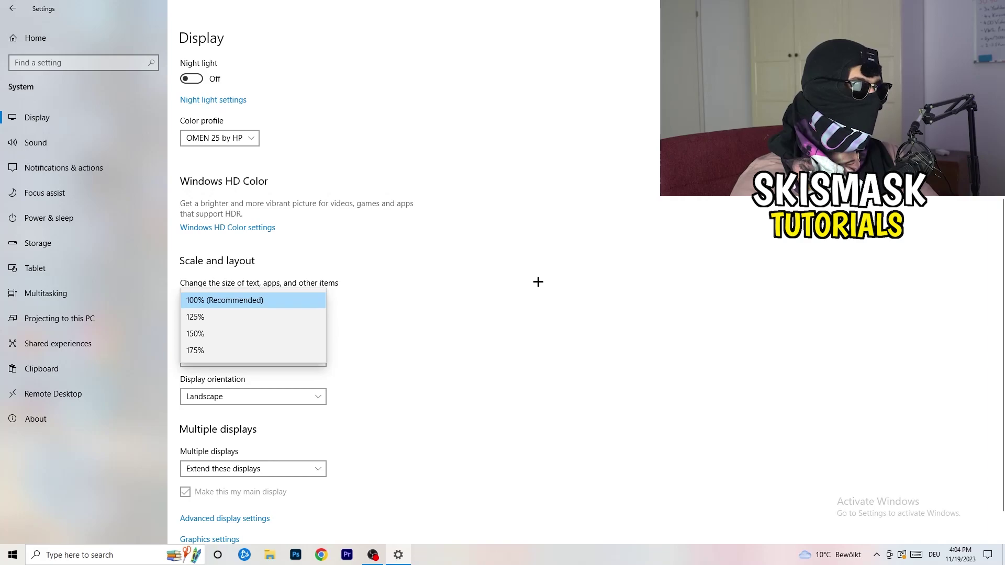
pyautogui.click(538, 282)
pyautogui.scroll(-1, 428, 288)
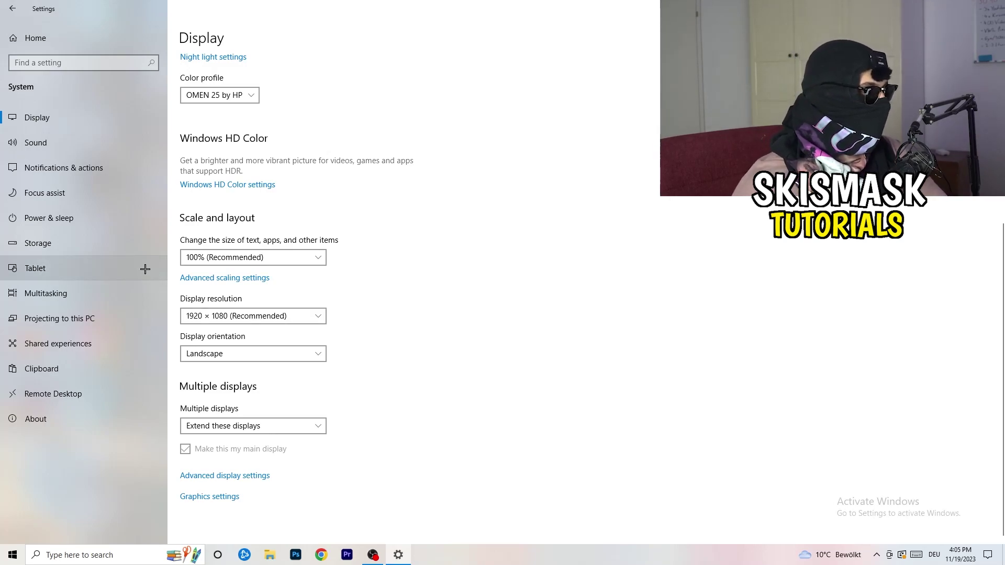
# Review the available power plans, including the additional ones, from the Power & sleep settings and close Power Options.
pyautogui.click(78, 219)
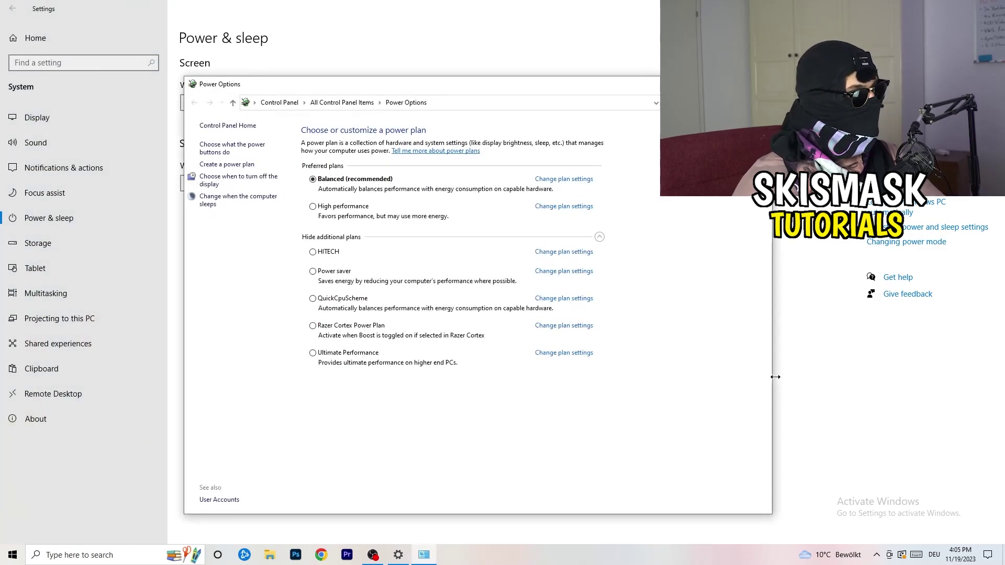
pyautogui.click(599, 236)
pyautogui.click(599, 236)
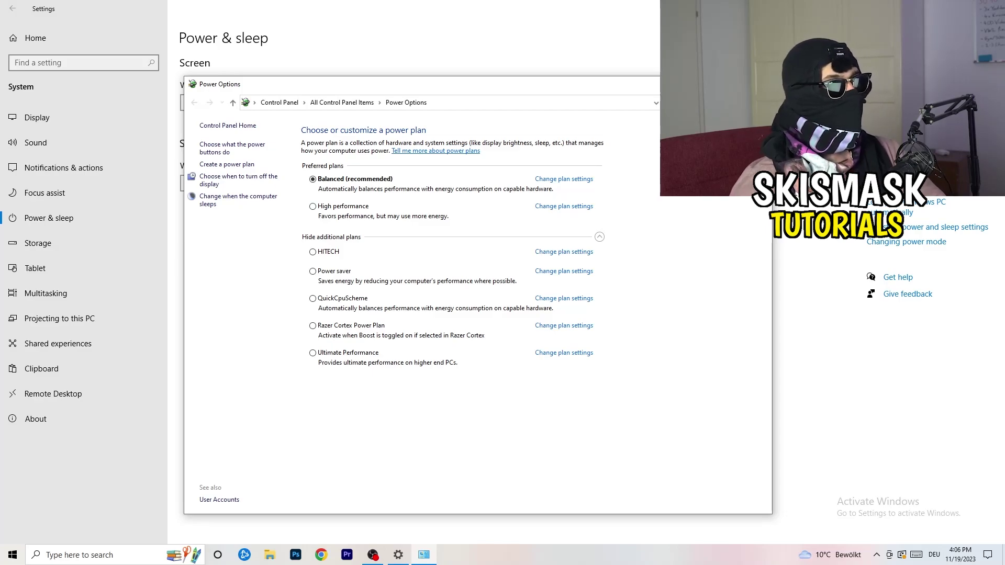
pyautogui.hotkey('alt', 'F4')
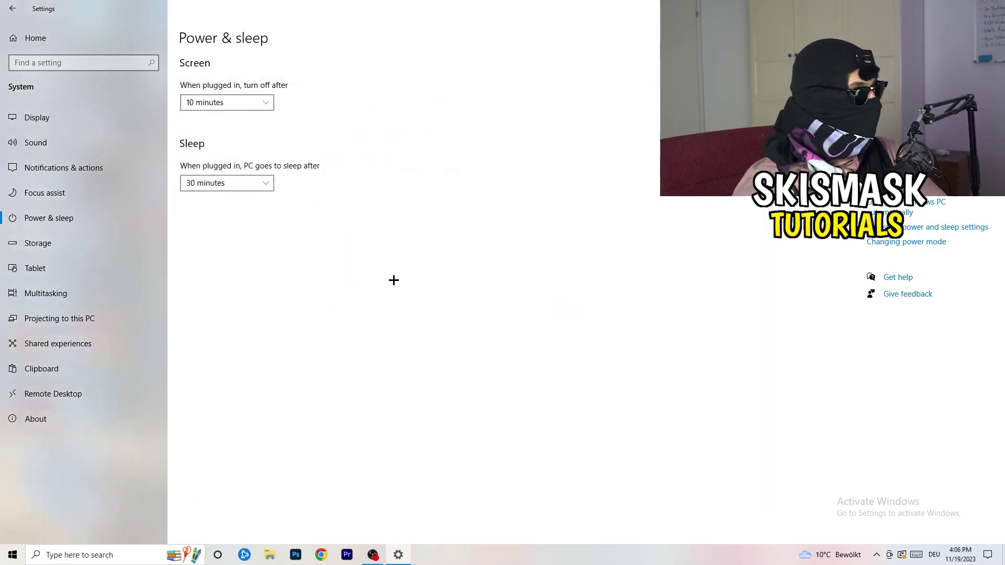
# Configure Storage Sense to delete temporary files that apps aren't using.
pyautogui.click(68, 250)
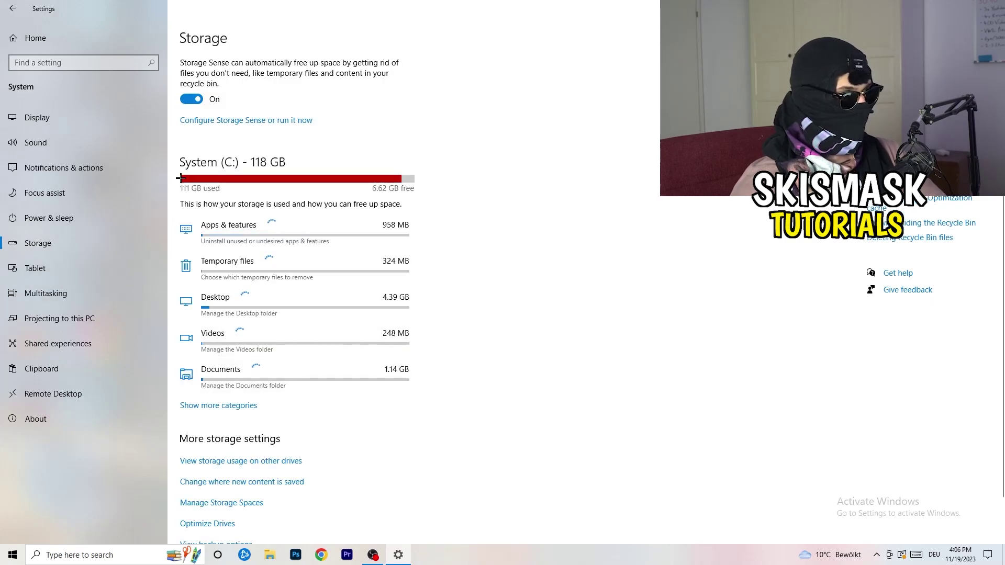
pyautogui.click(252, 121)
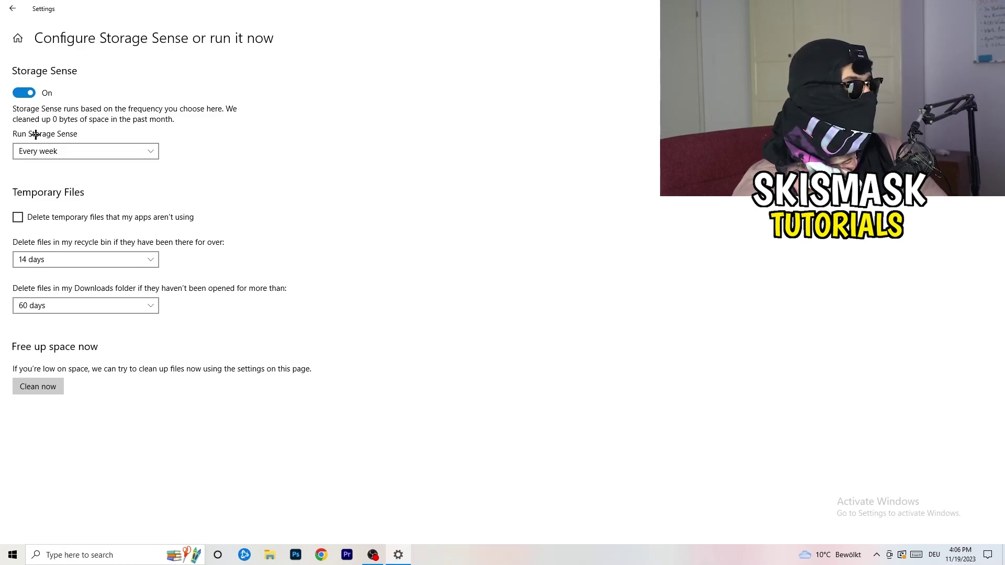
pyautogui.click(61, 218)
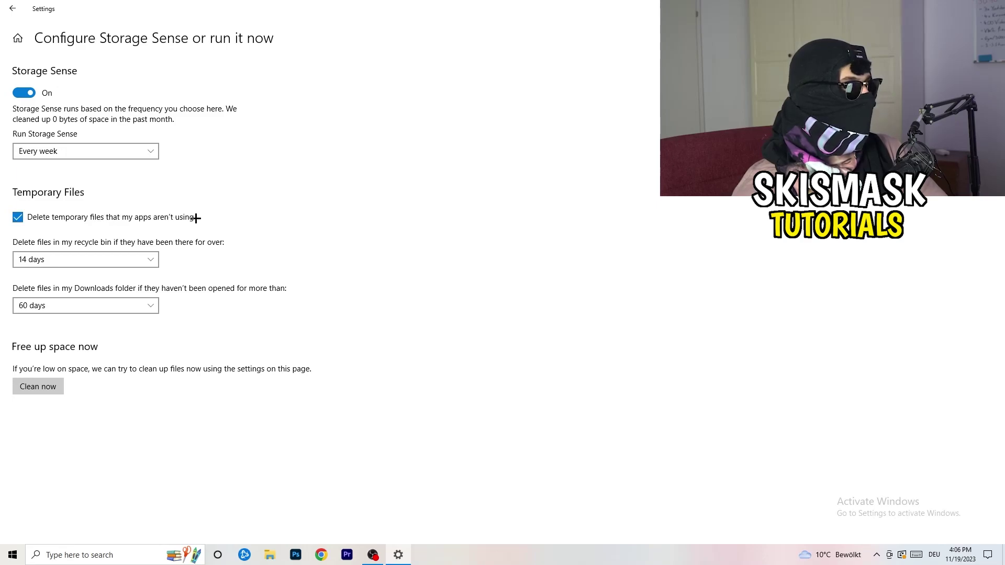
# Check the time options for deleting files from the recycle bin, keeping 14 days selected.
pyautogui.click(89, 260)
pyautogui.click(309, 235)
pyautogui.click(90, 260)
pyautogui.click(442, 191)
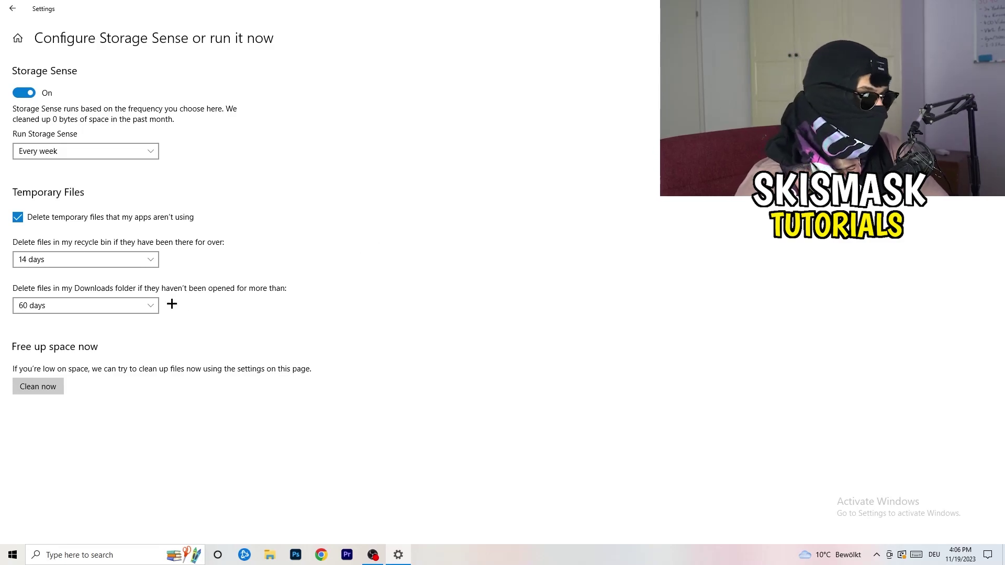
# Check the time options for deleting unopened files from the Downloads folder, keeping 60 days selected.
pyautogui.click(92, 306)
pyautogui.click(395, 238)
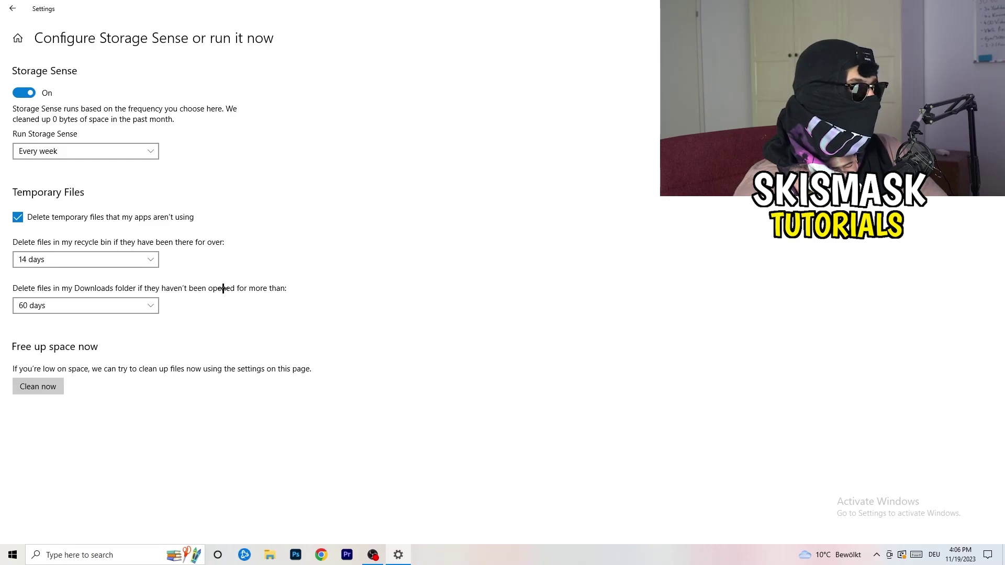
pyautogui.click(95, 313)
pyautogui.click(130, 308)
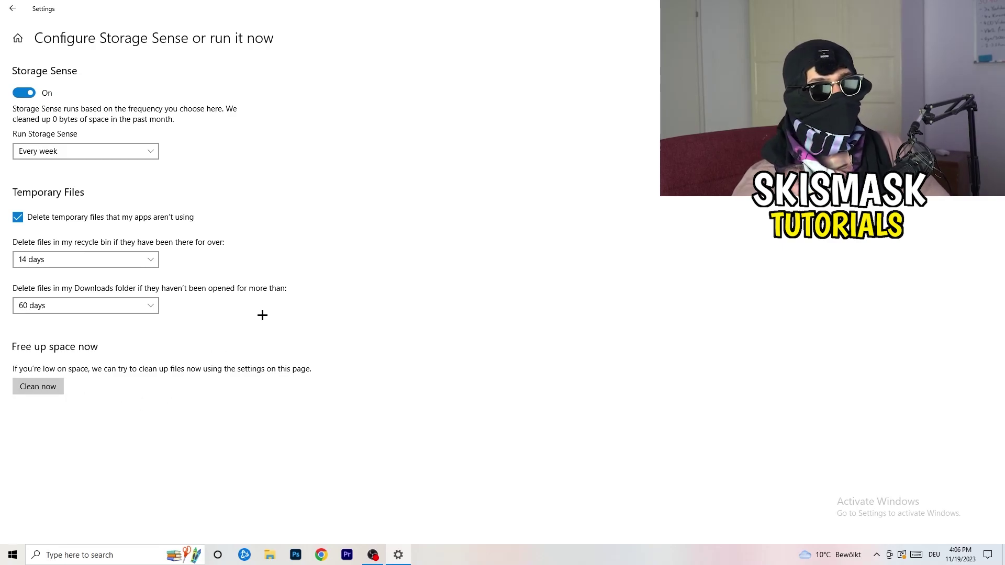
# Check the Windows Update page under Update & Security for pending updates and close Settings.
pyautogui.click(12, 8)
pyautogui.click(12, 9)
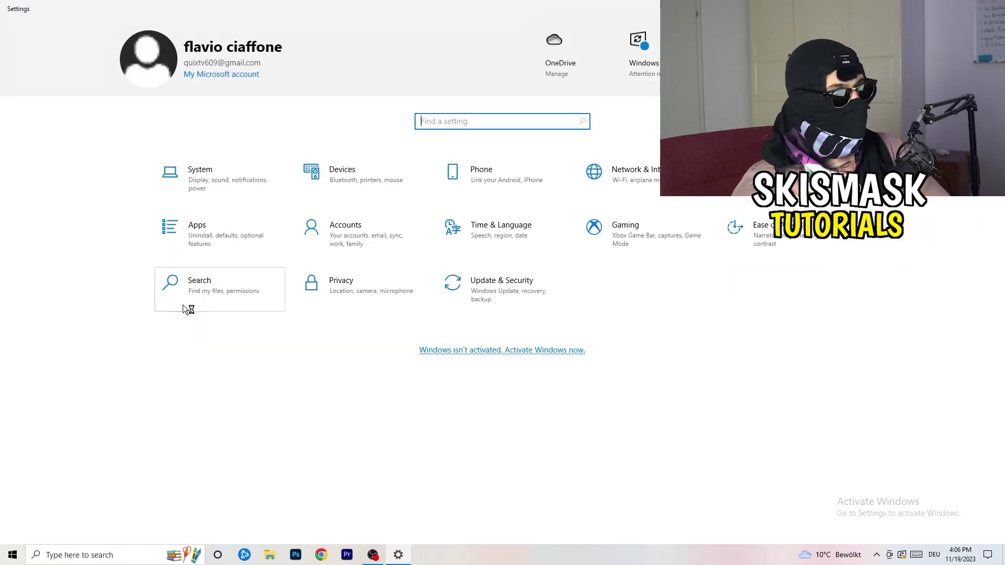
pyautogui.click(494, 295)
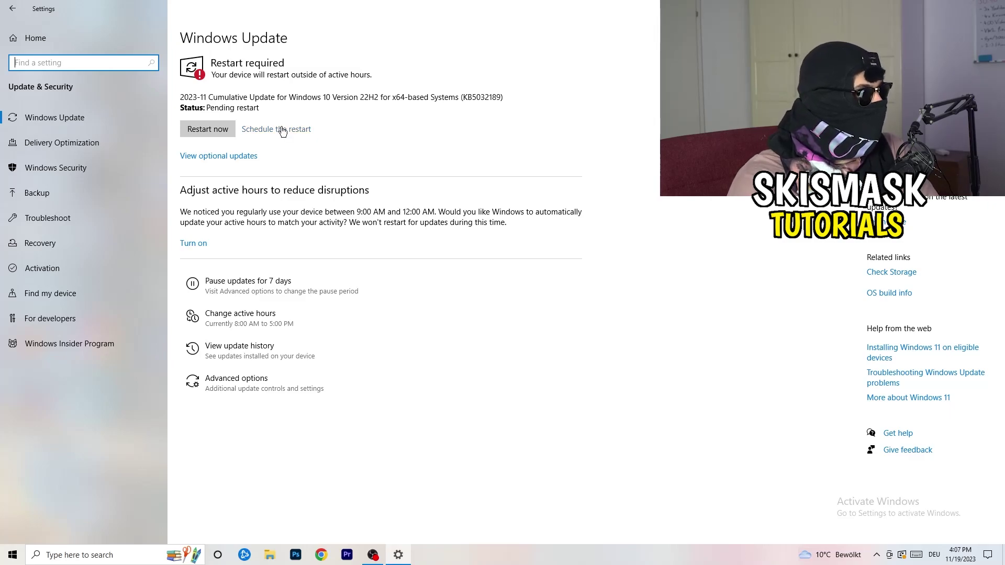
pyautogui.hotkey('alt', 'F4')
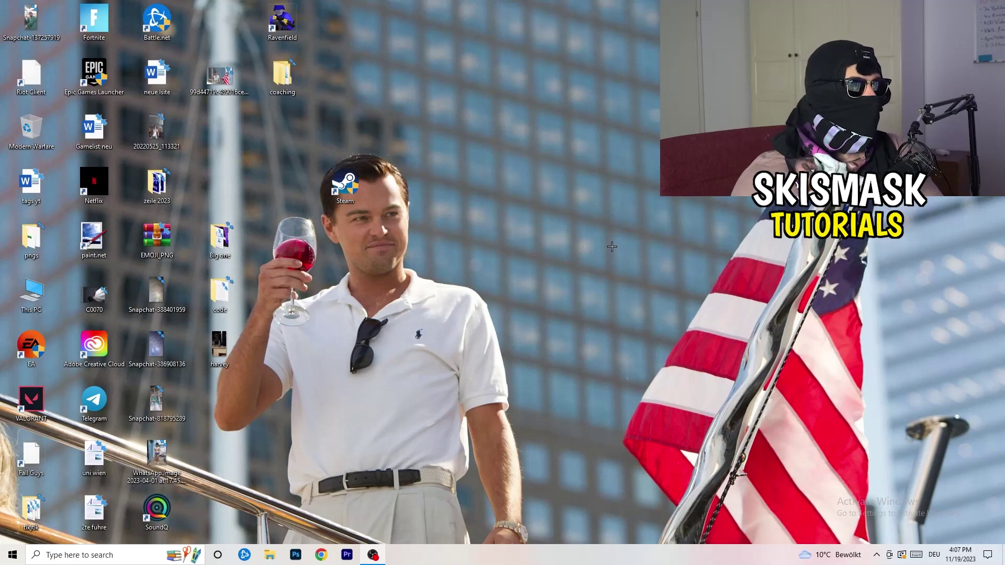
# Review the resolution and the image settings with preview in NVIDIA Control Panel, and close it.
pyautogui.rightClick(610, 222)
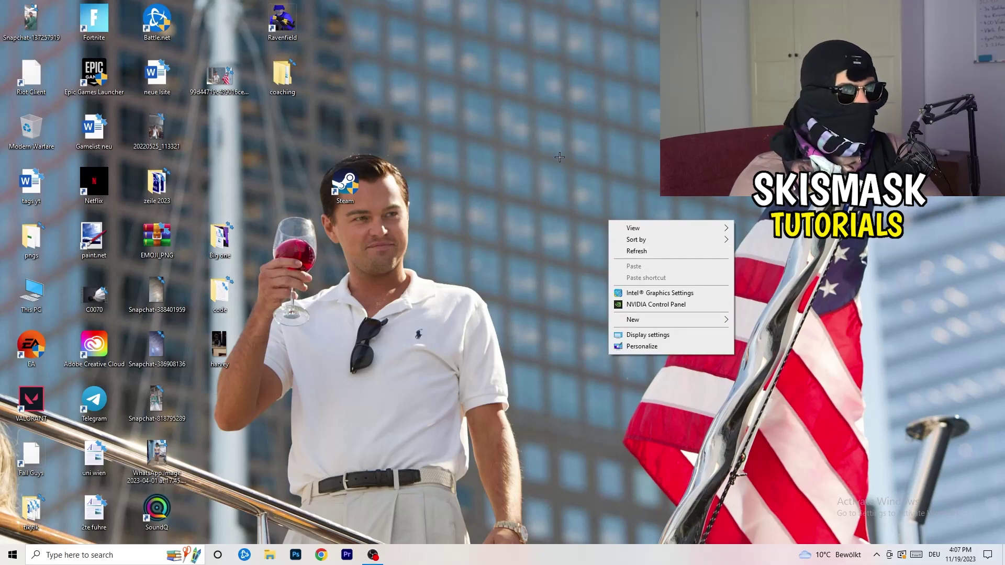
pyautogui.click(670, 305)
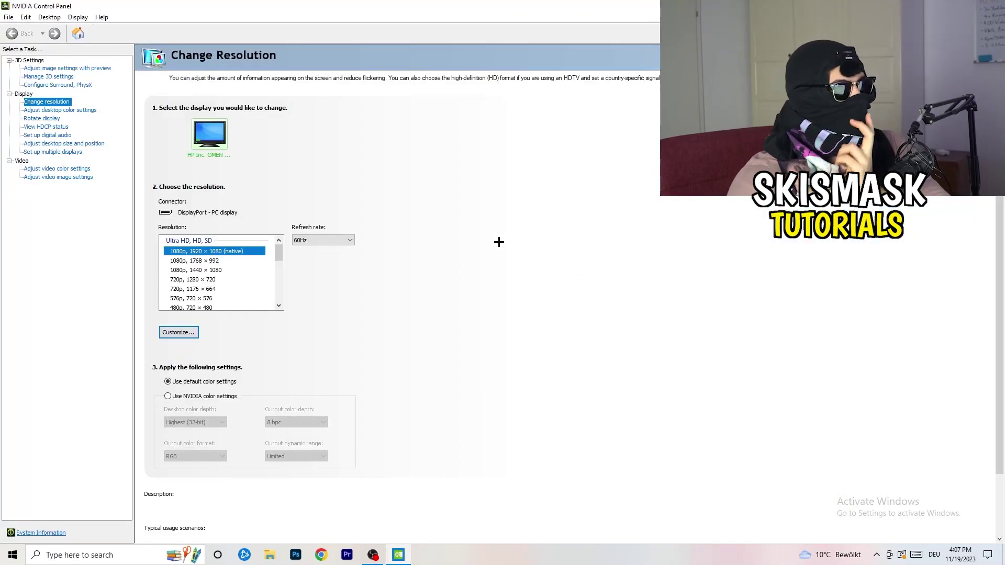
pyautogui.moveTo(235, 251)
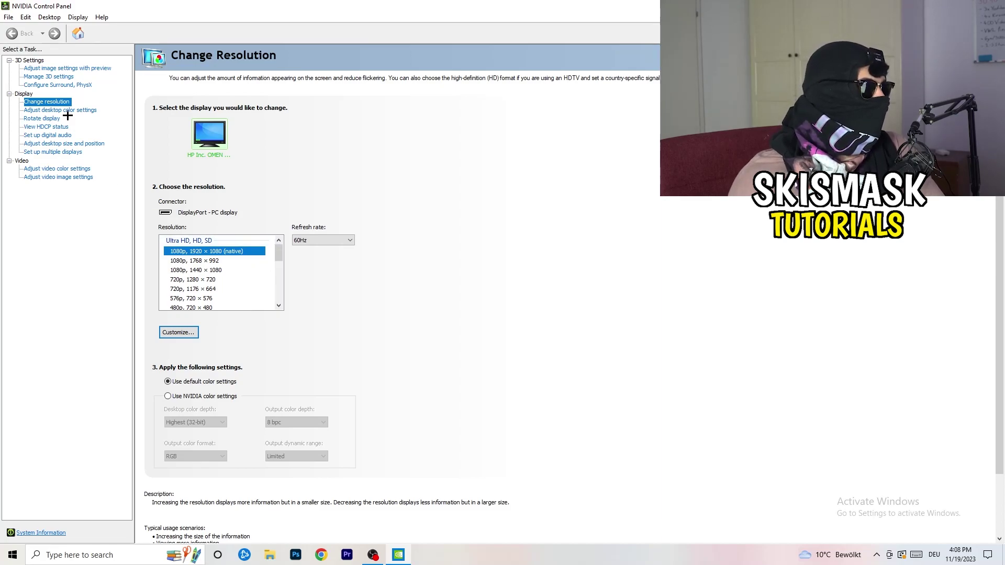
pyautogui.click(52, 70)
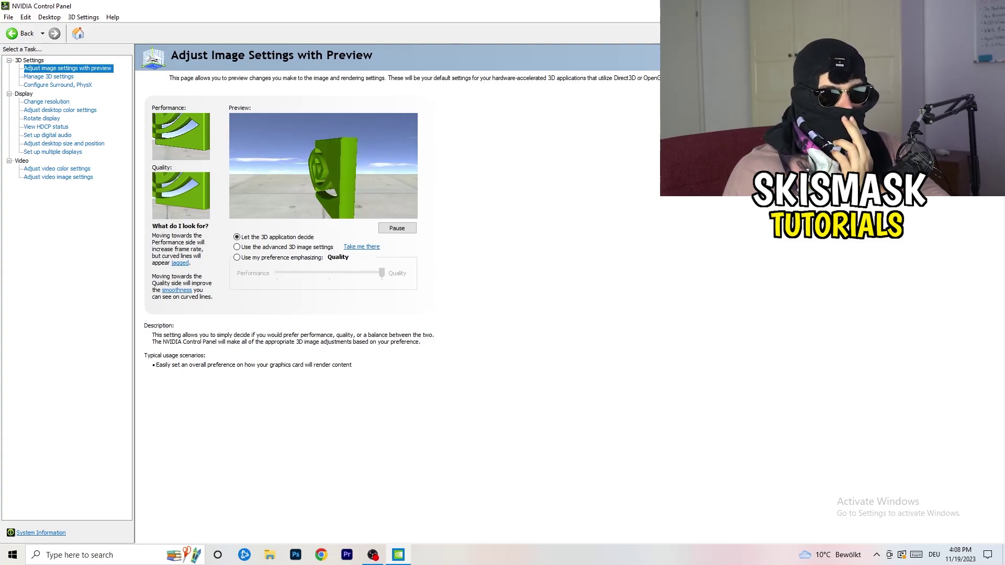
pyautogui.hotkey('alt', 'F4')
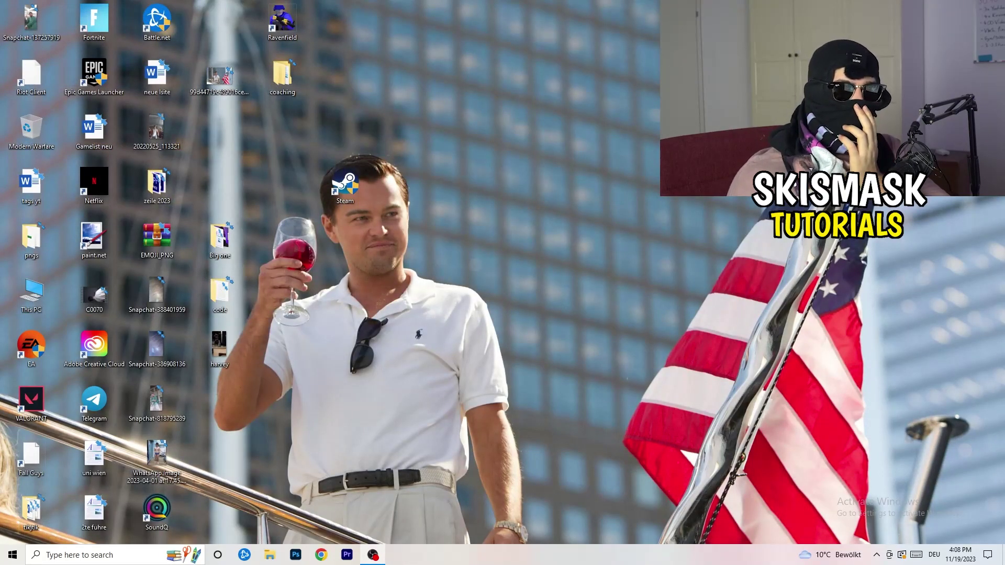